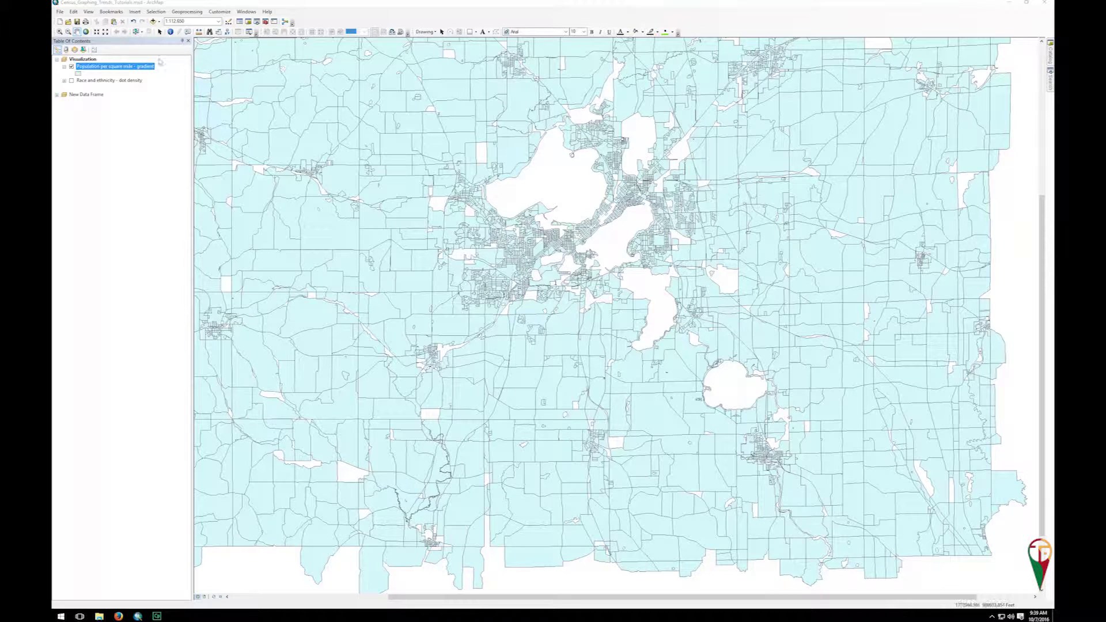
Symbolize the tract layer with Graduated colors on PopSqMi, giving five Natural Breaks classes.
double_click(124, 67)
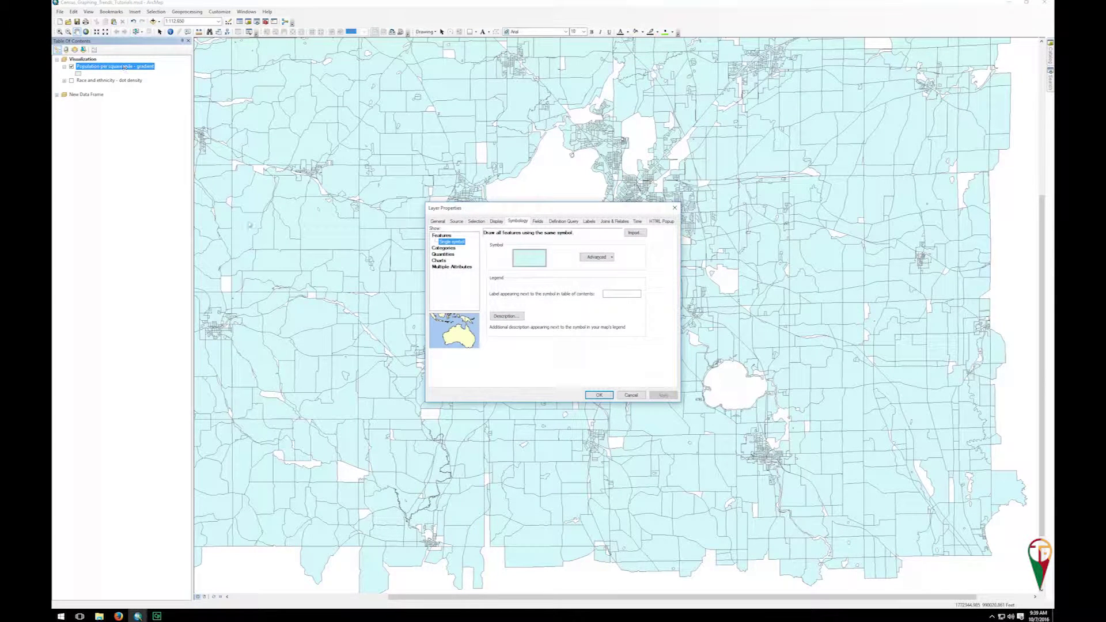
click(446, 241)
click(446, 254)
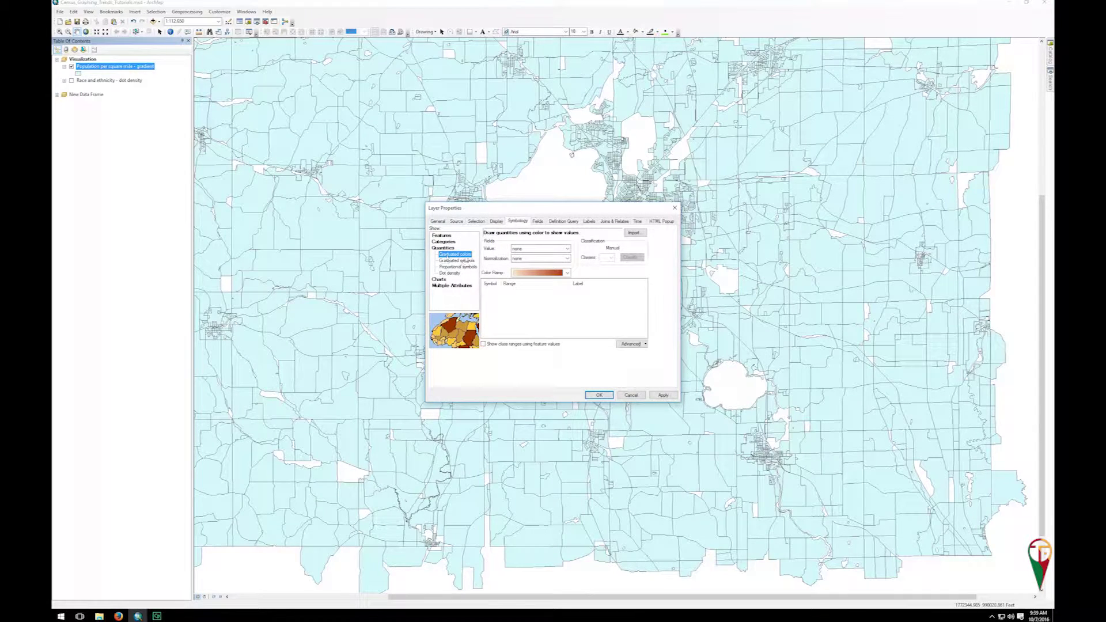
click(568, 249)
drag(567, 285, 568, 331)
click(531, 358)
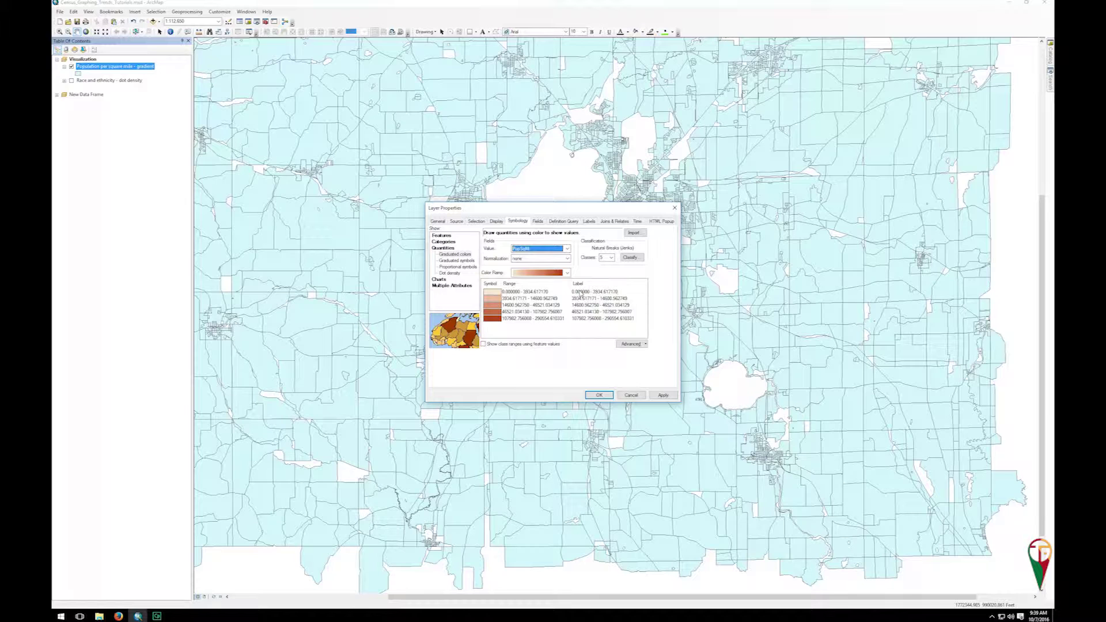
Apply the five-class graduated colours to the map and move the dialog aside.
click(611, 258)
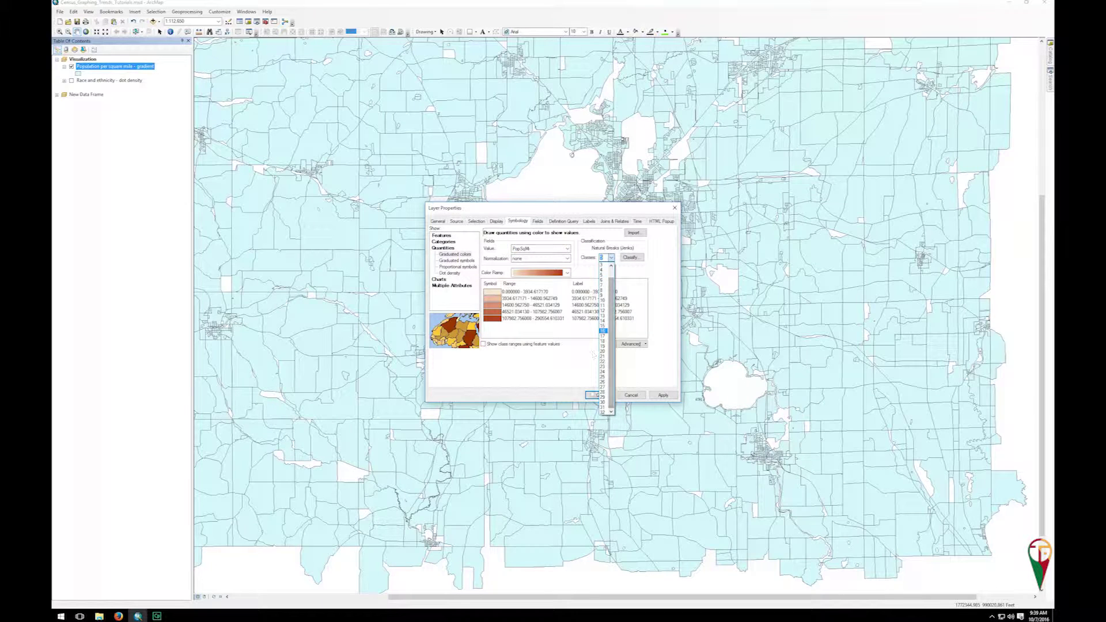
click(660, 304)
click(663, 395)
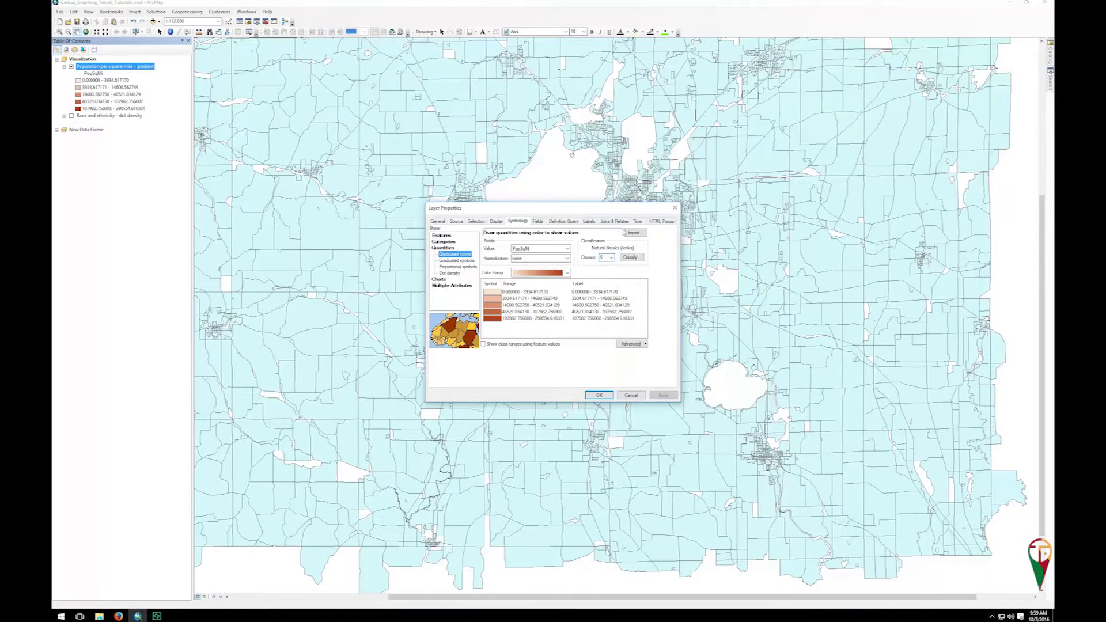
drag(608, 210, 858, 313)
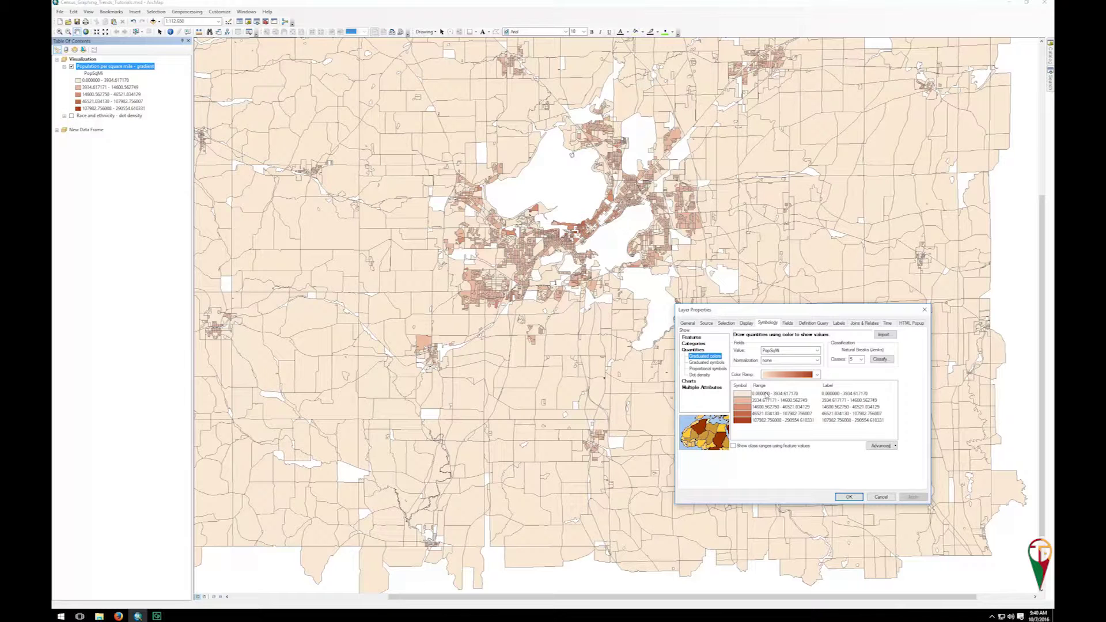
Raise the classification to 32 classes and apply the shading to the map.
click(860, 360)
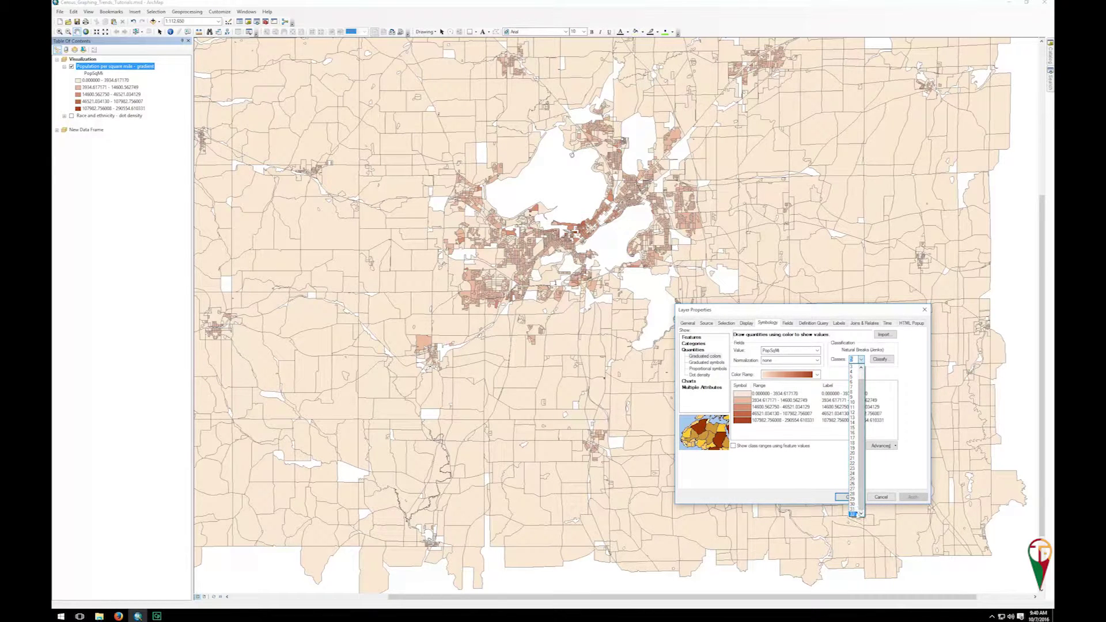
click(853, 496)
click(913, 496)
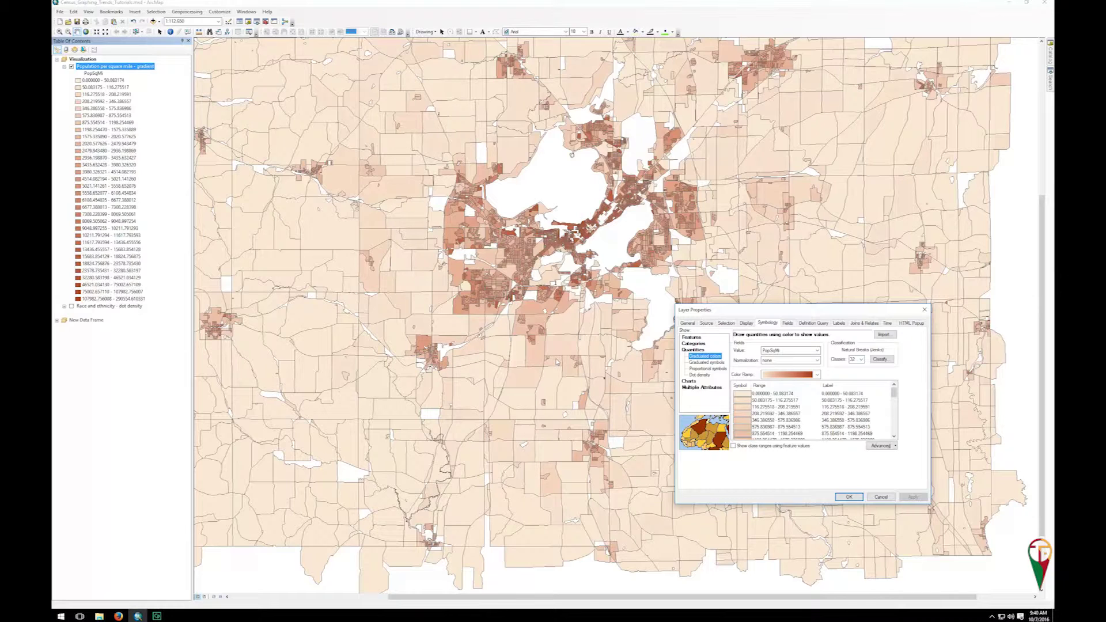
drag(847, 310, 808, 276)
In Classification, insert a manual break at 0 so zero-density tracts form their own class.
click(842, 325)
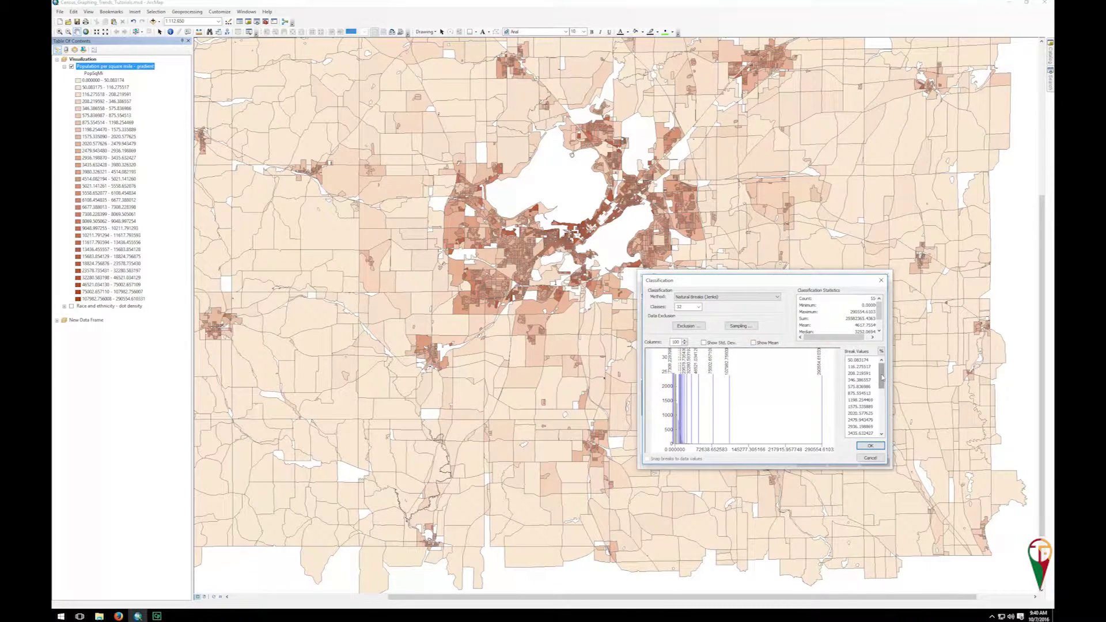
drag(804, 283, 922, 341)
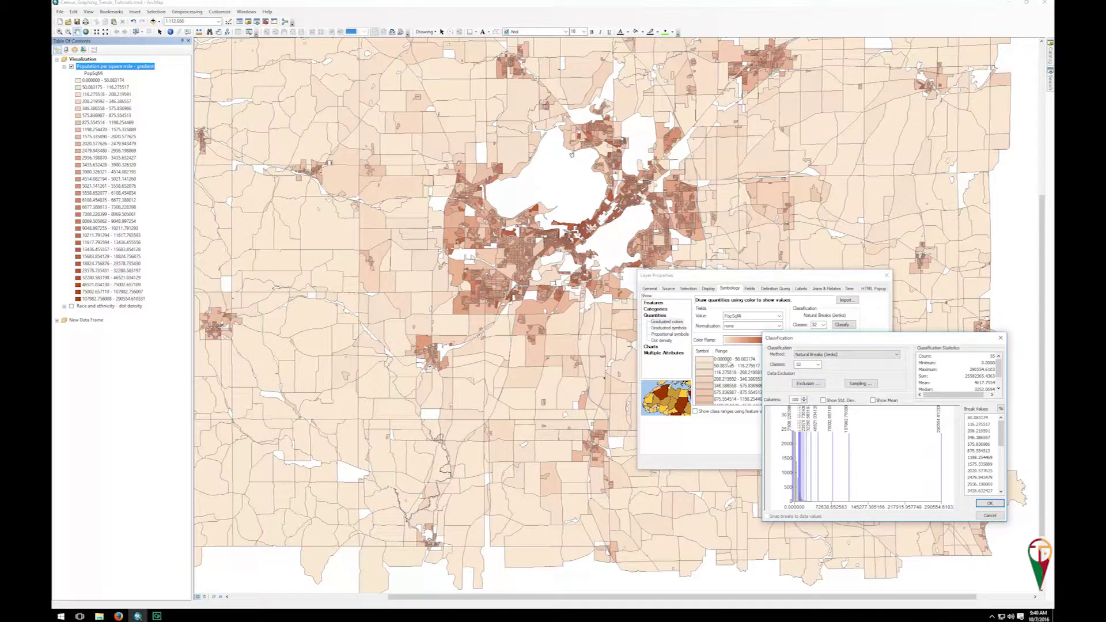
drag(877, 338, 835, 326)
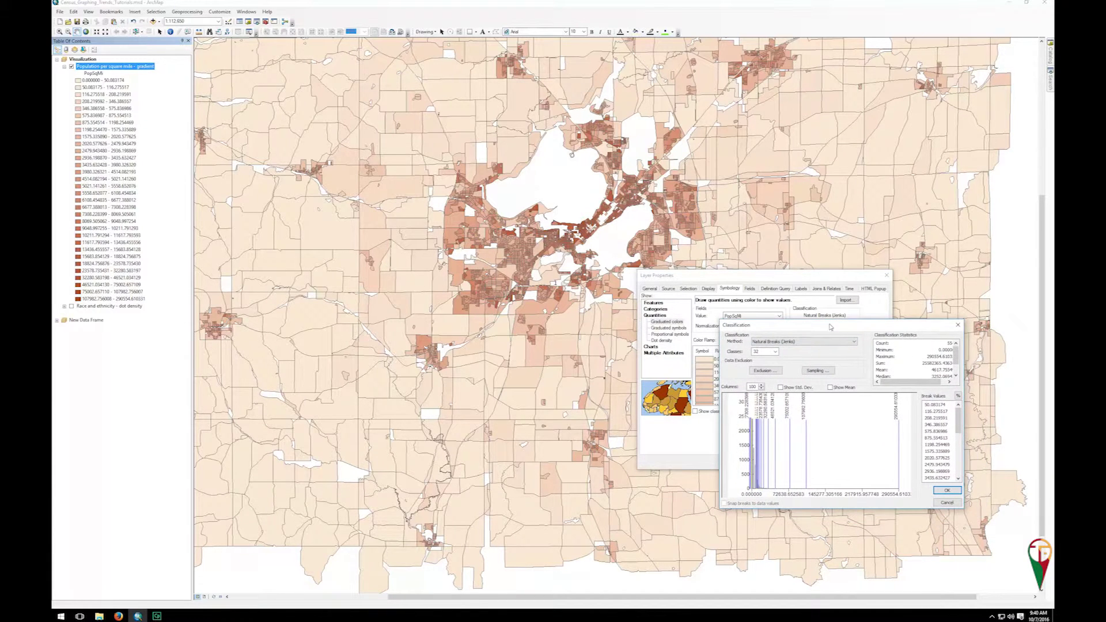
right_click(834, 465)
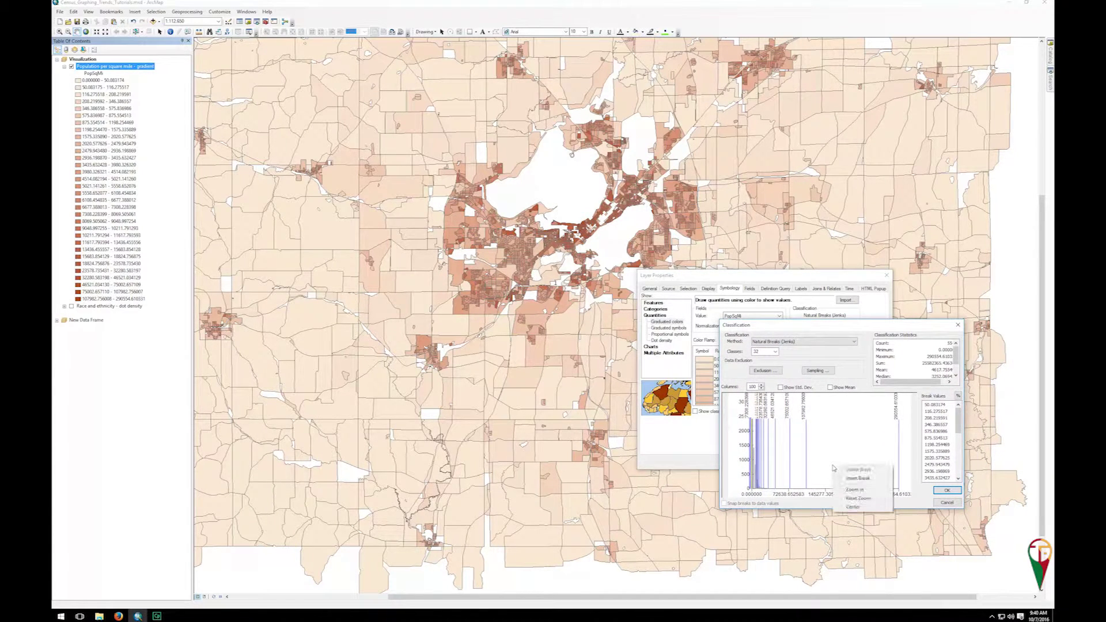
click(858, 479)
drag(831, 457, 736, 454)
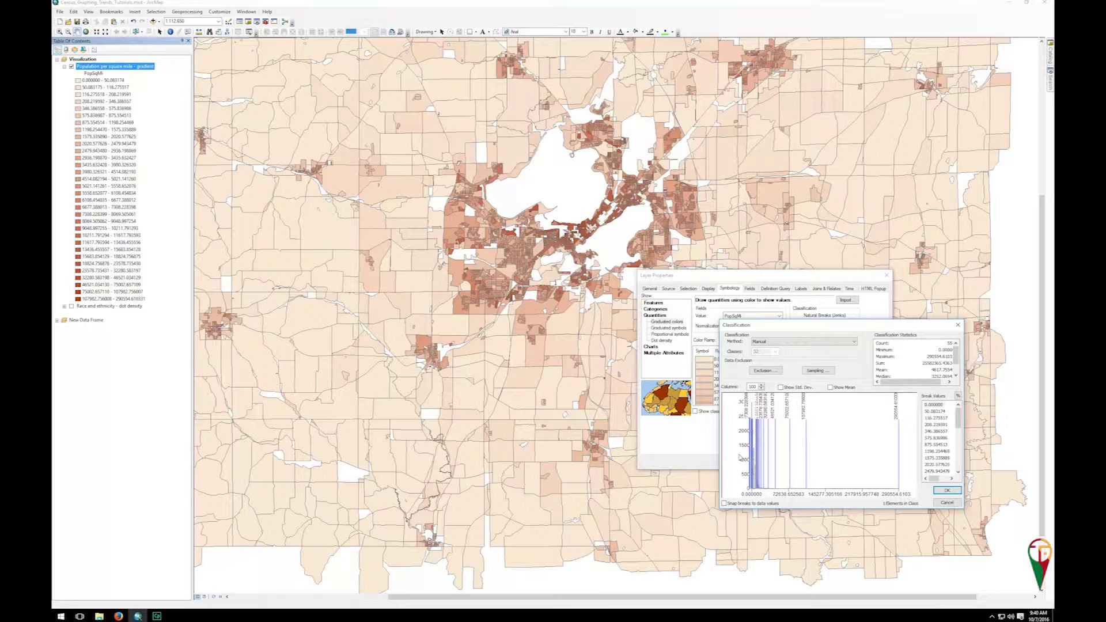
click(947, 491)
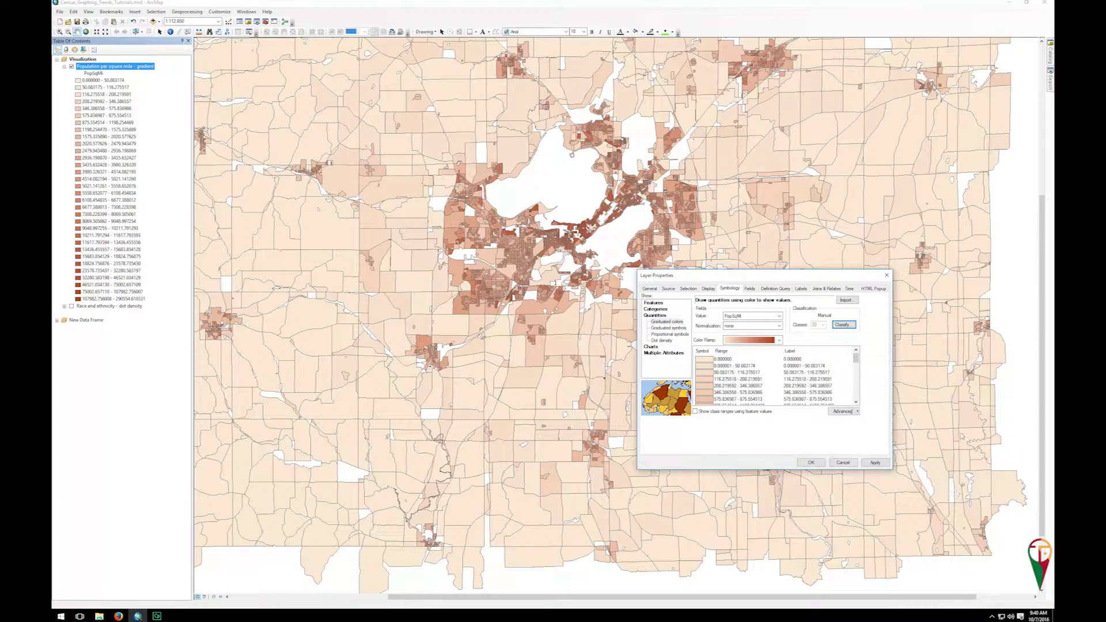
Select the 0.000000 class and review the colour ramps, keeping the orange-brown ramp.
click(708, 360)
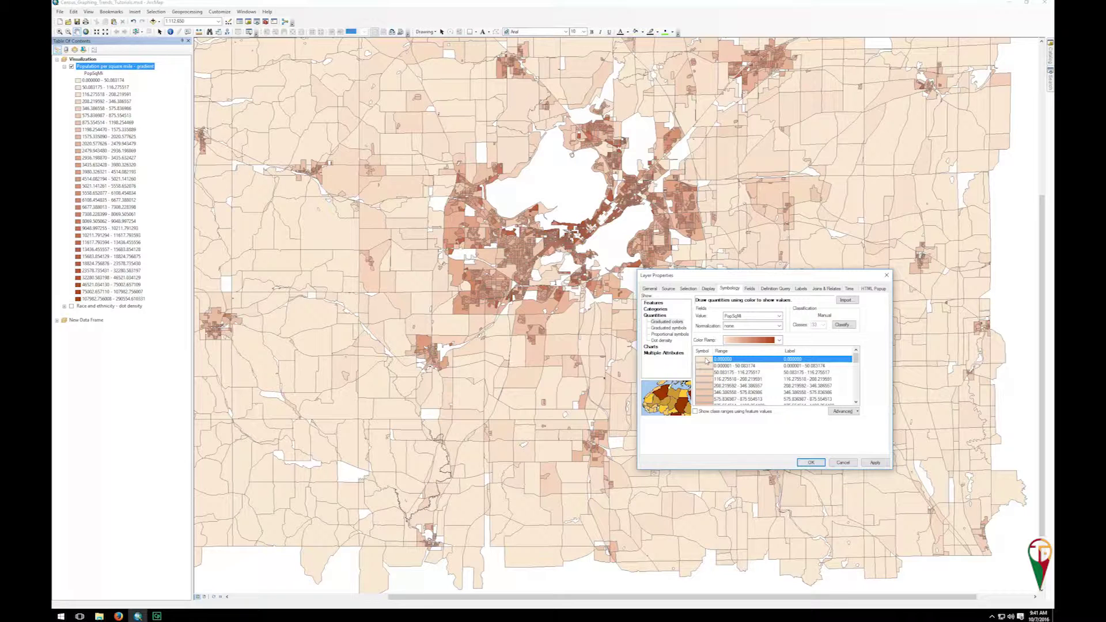
click(779, 340)
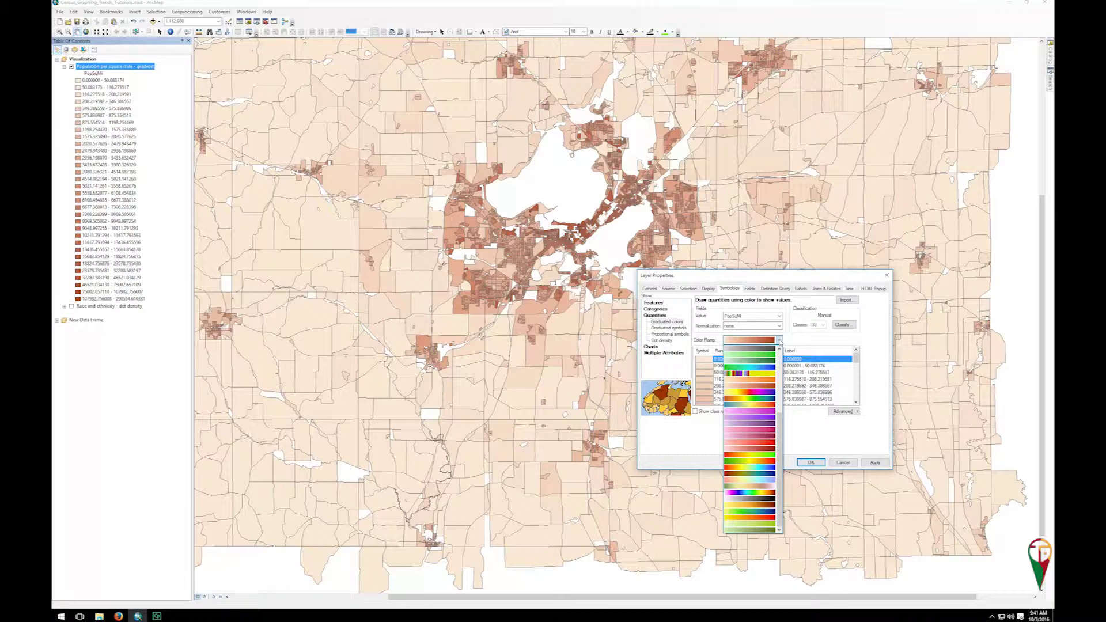
click(779, 341)
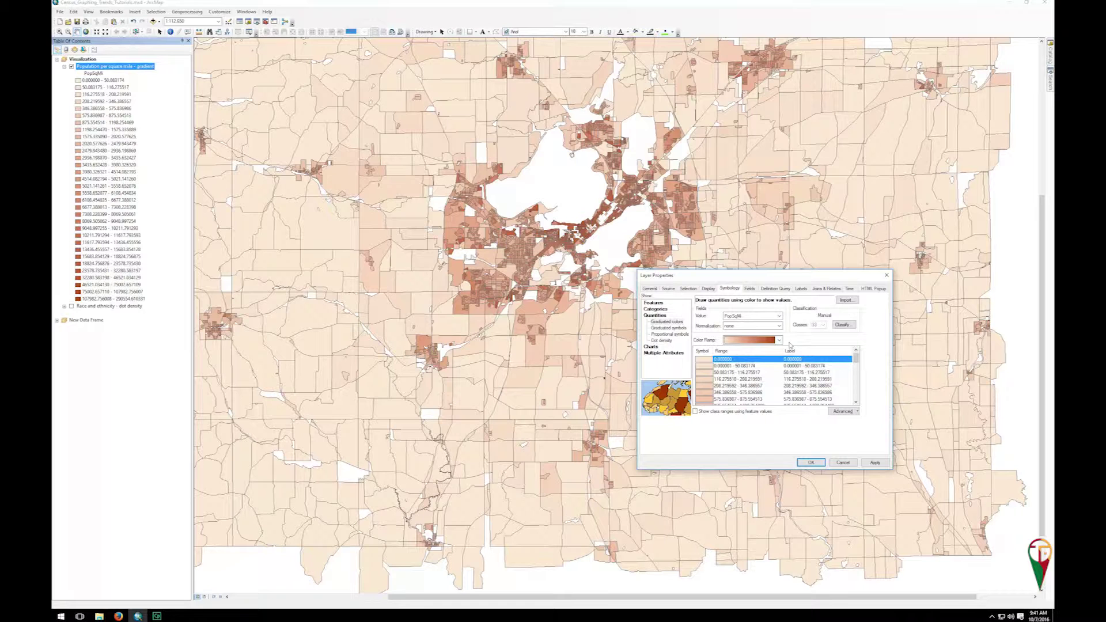
click(779, 340)
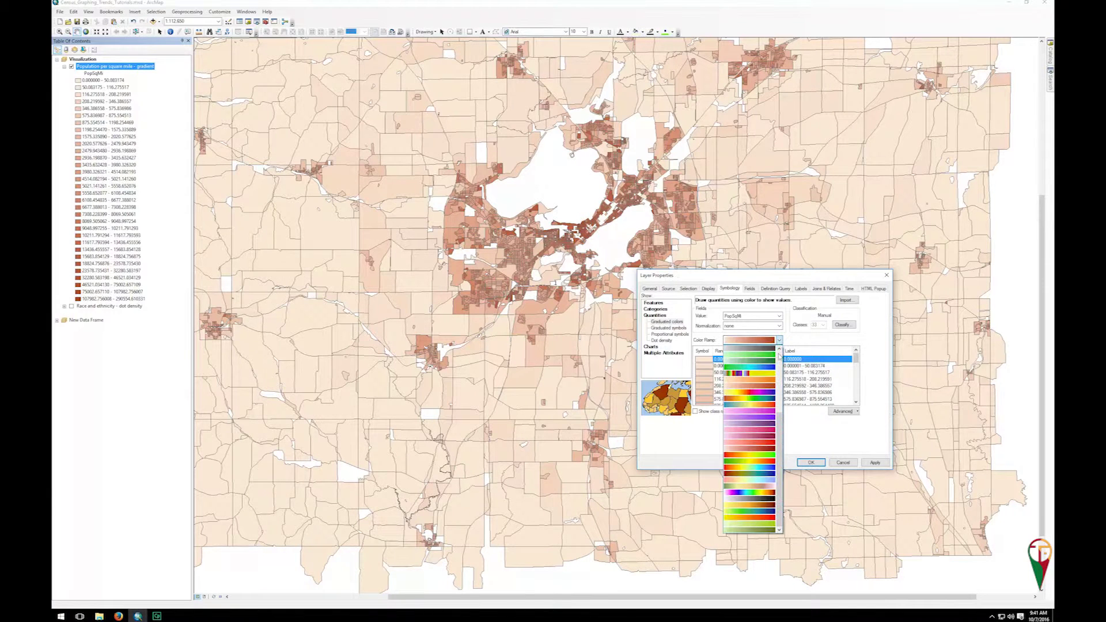
mouse_move(780, 428)
mouse_down()
mouse_move(778, 350)
mouse_move(779, 410)
mouse_up()
click(774, 340)
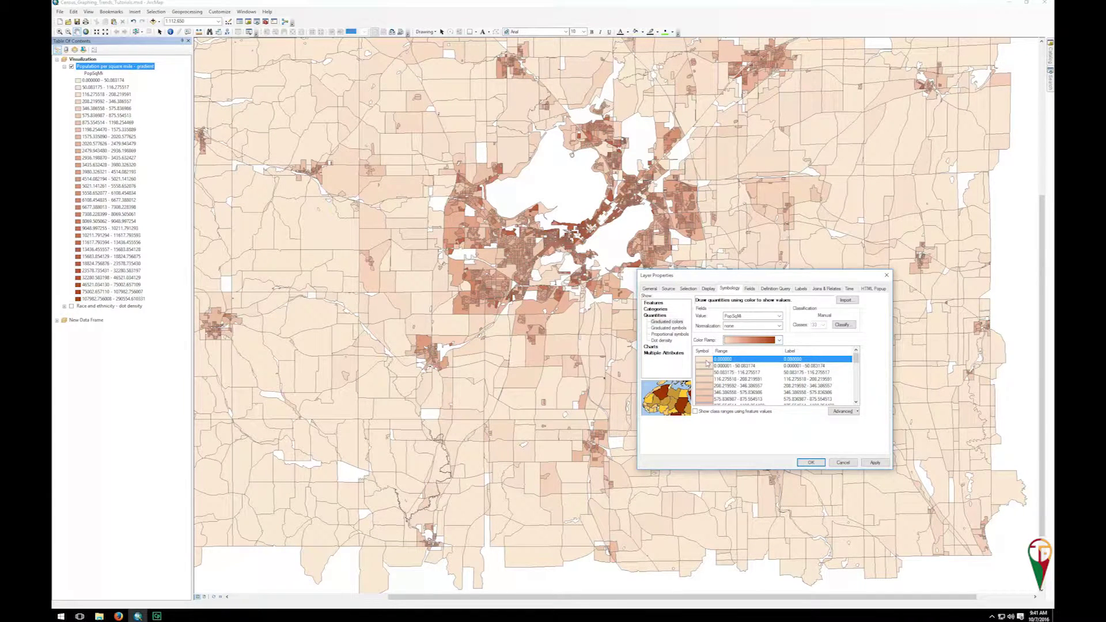
Lighten the 0.000000 class fill using HSV values V 99 and S 13.
double_click(707, 361)
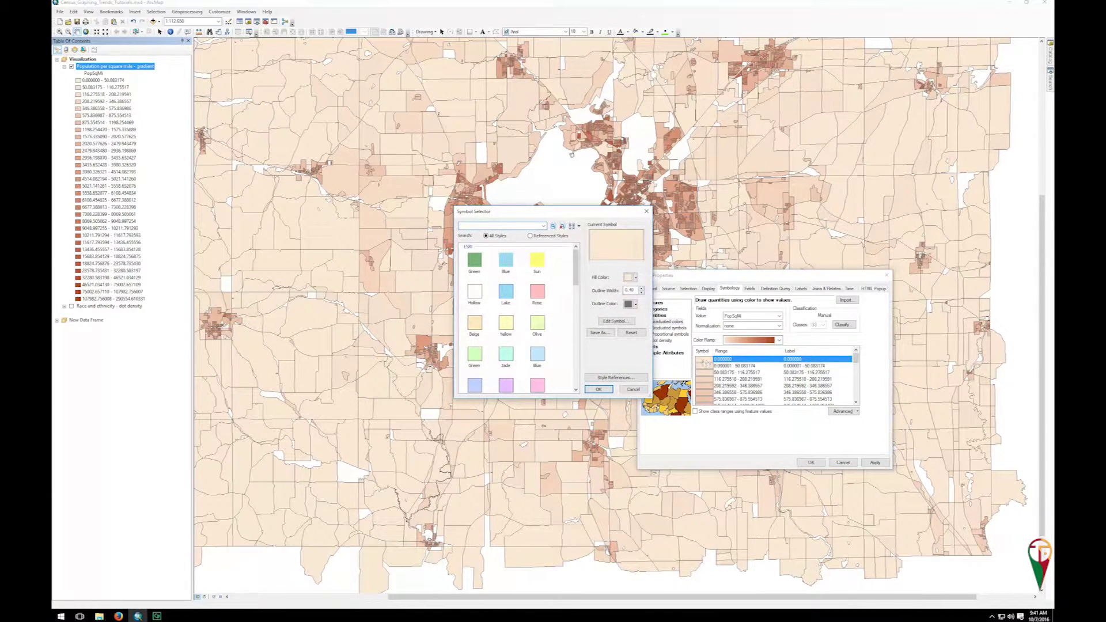
click(635, 278)
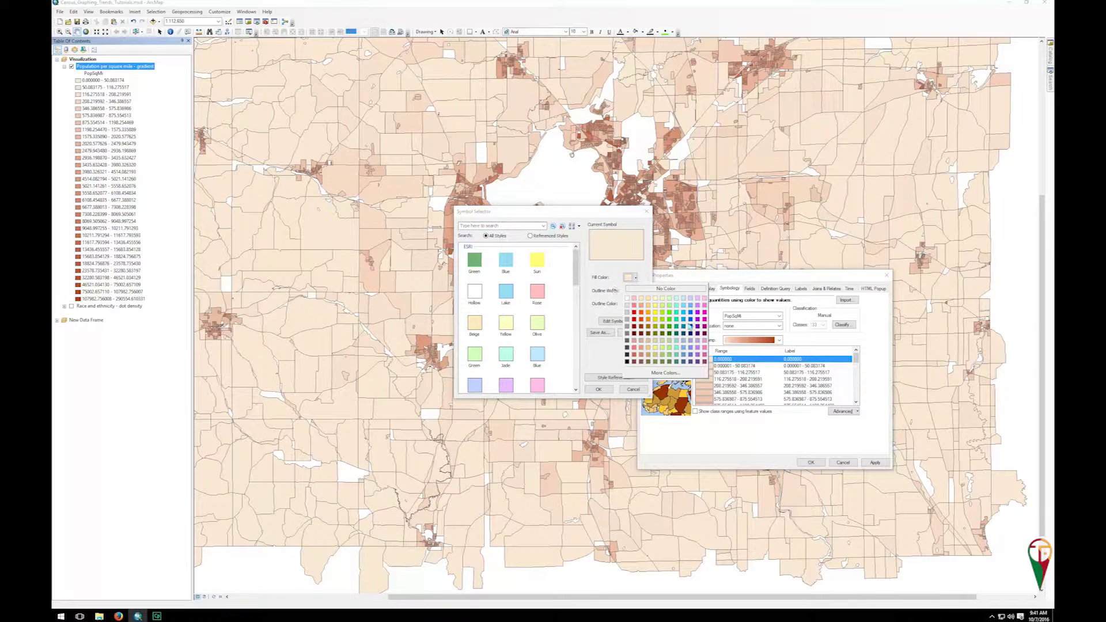
click(665, 374)
click(583, 278)
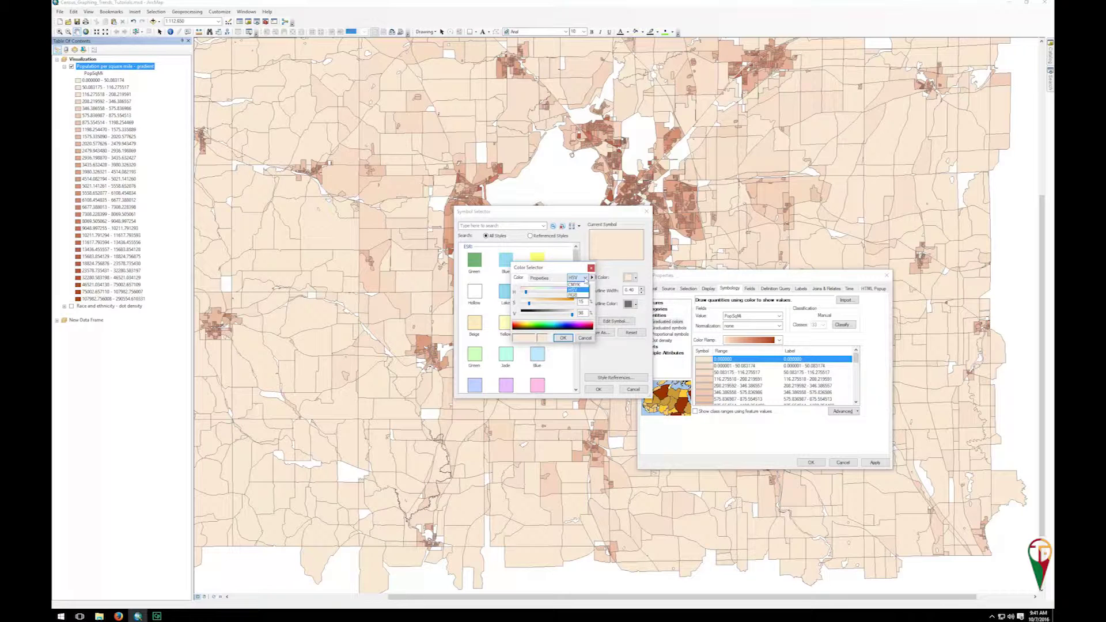
click(550, 269)
click(573, 316)
drag(573, 316, 576, 318)
drag(530, 306, 528, 298)
click(562, 338)
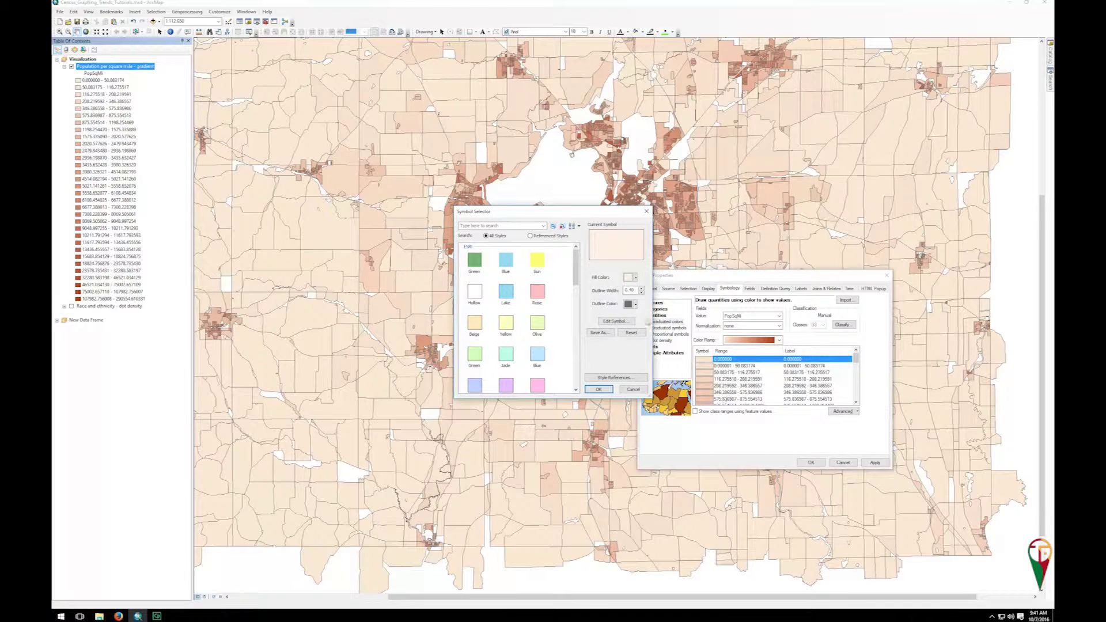
click(599, 390)
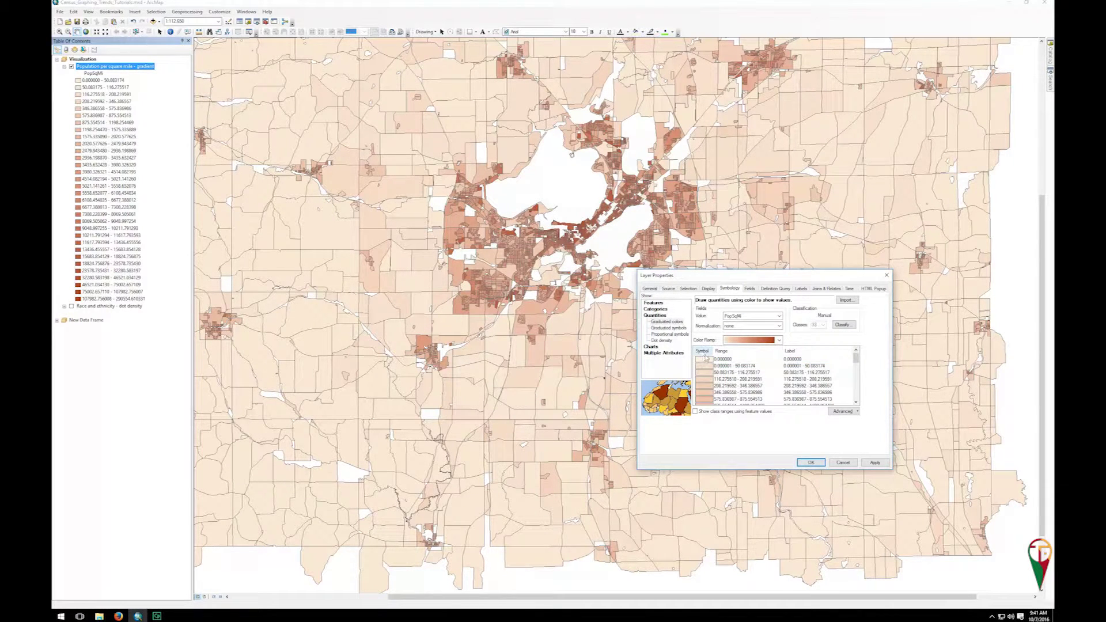
Darken the fill of the top class, 107982.756808 - 290554.610331, by lowering HSV V.
drag(856, 358, 856, 396)
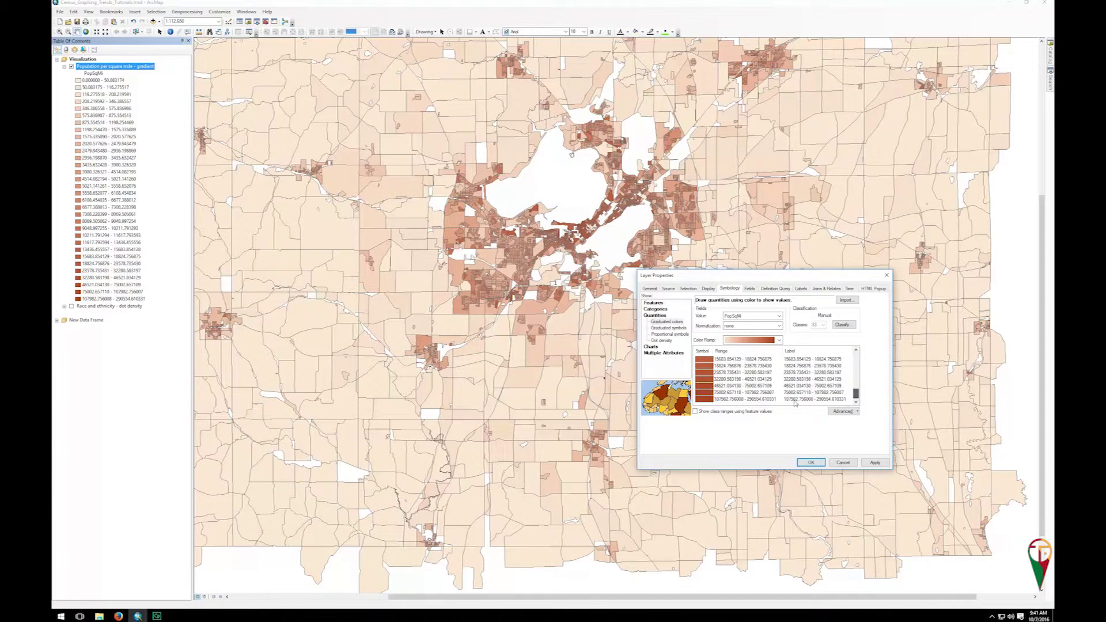
double_click(704, 398)
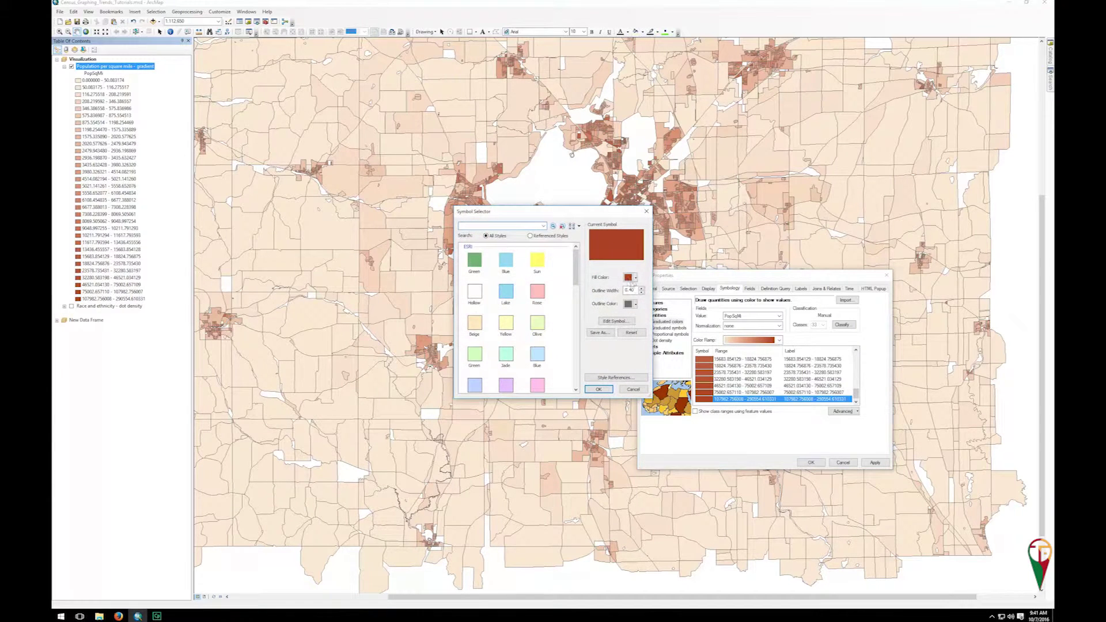
click(634, 279)
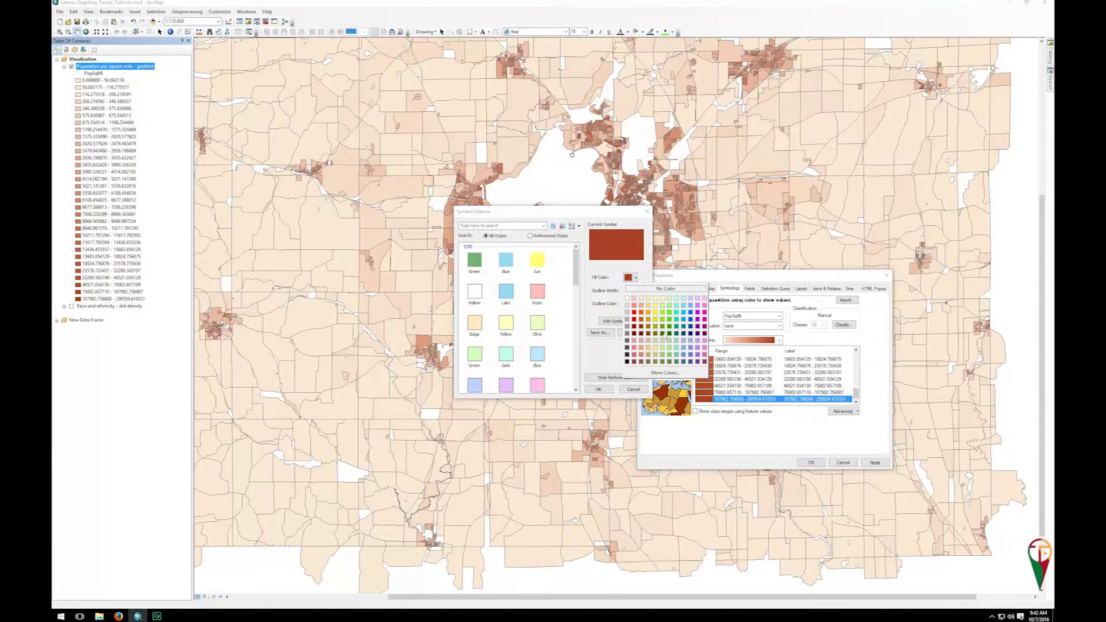
click(665, 373)
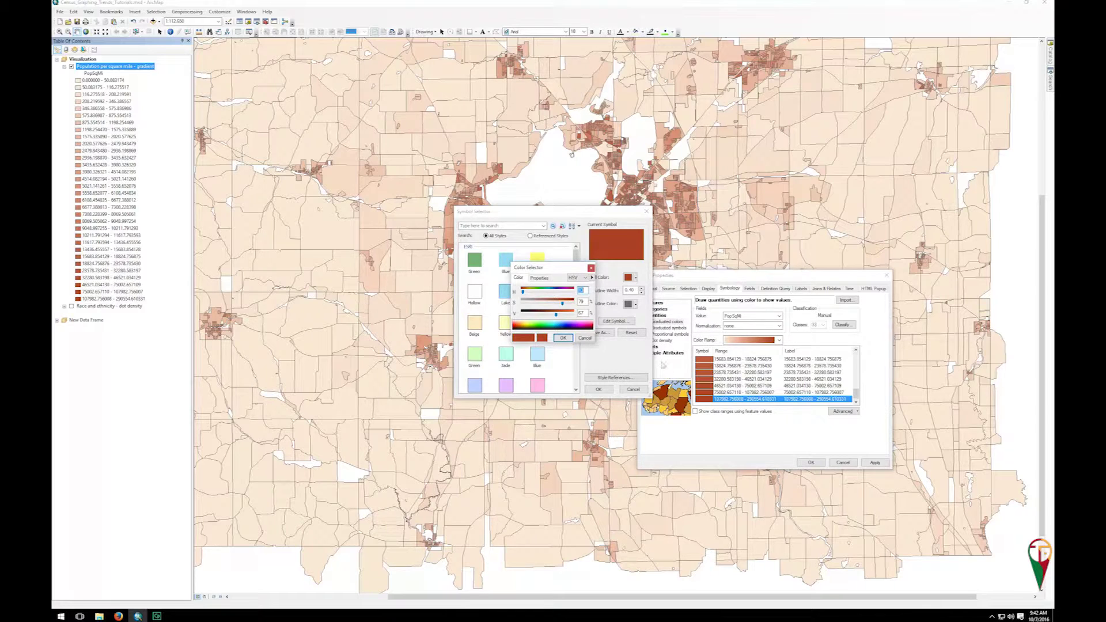
mouse_move(558, 314)
mouse_down()
mouse_move(543, 320)
mouse_move(558, 307)
mouse_up()
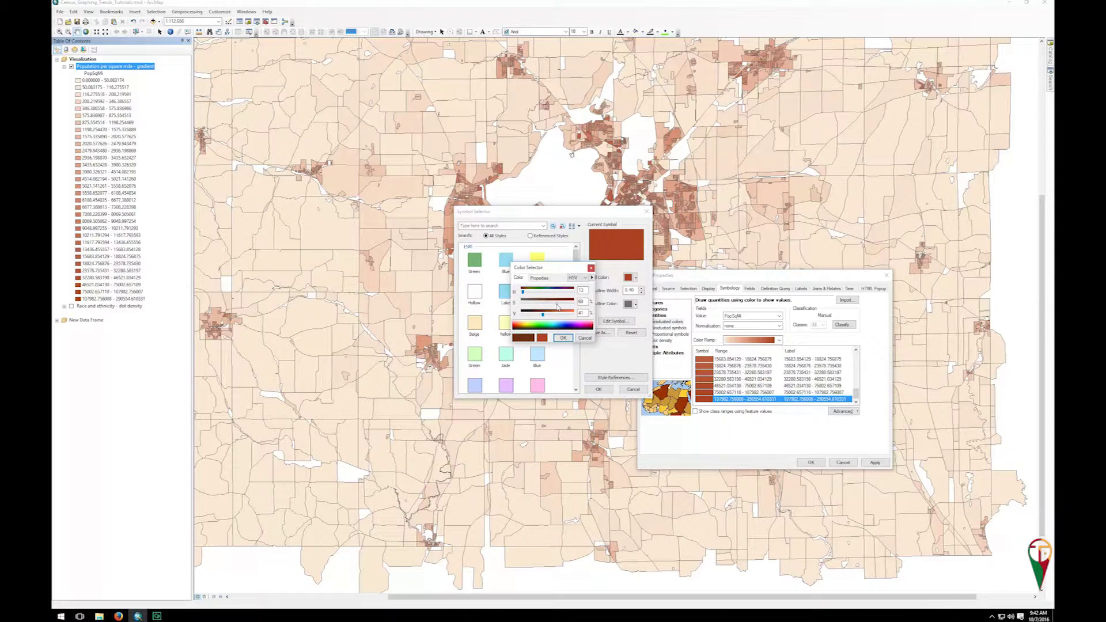
click(563, 338)
click(598, 389)
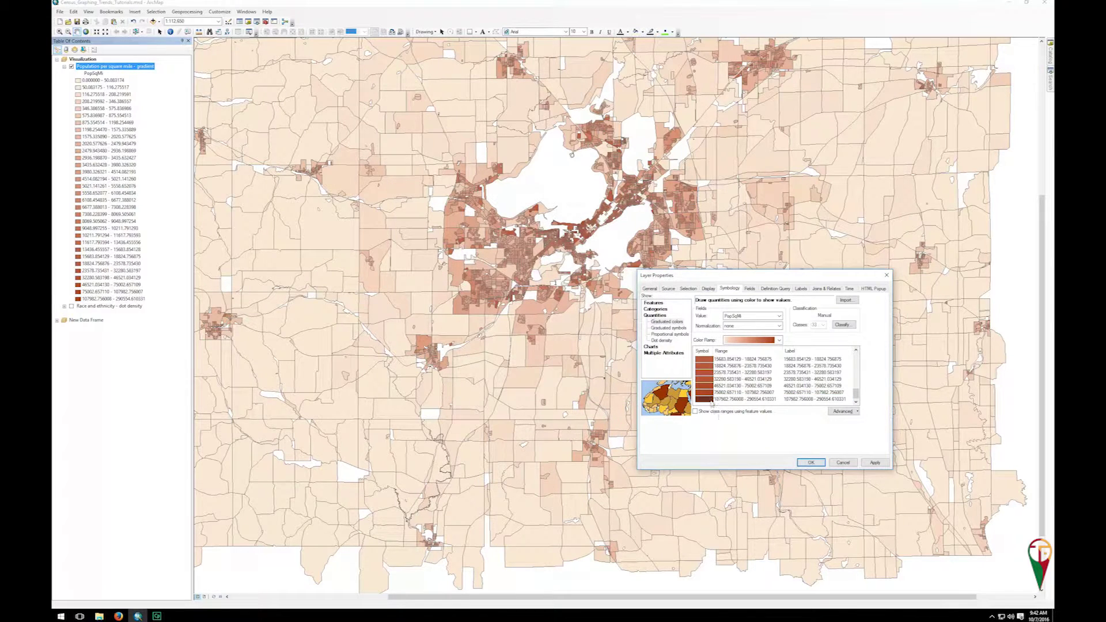
mouse_move(856, 392)
mouse_down()
mouse_move(856, 351)
mouse_move(856, 396)
mouse_up()
Re-ramp all PopSqMi class colours evenly from the pale lowest fill to the dark brown top.
right_click(710, 399)
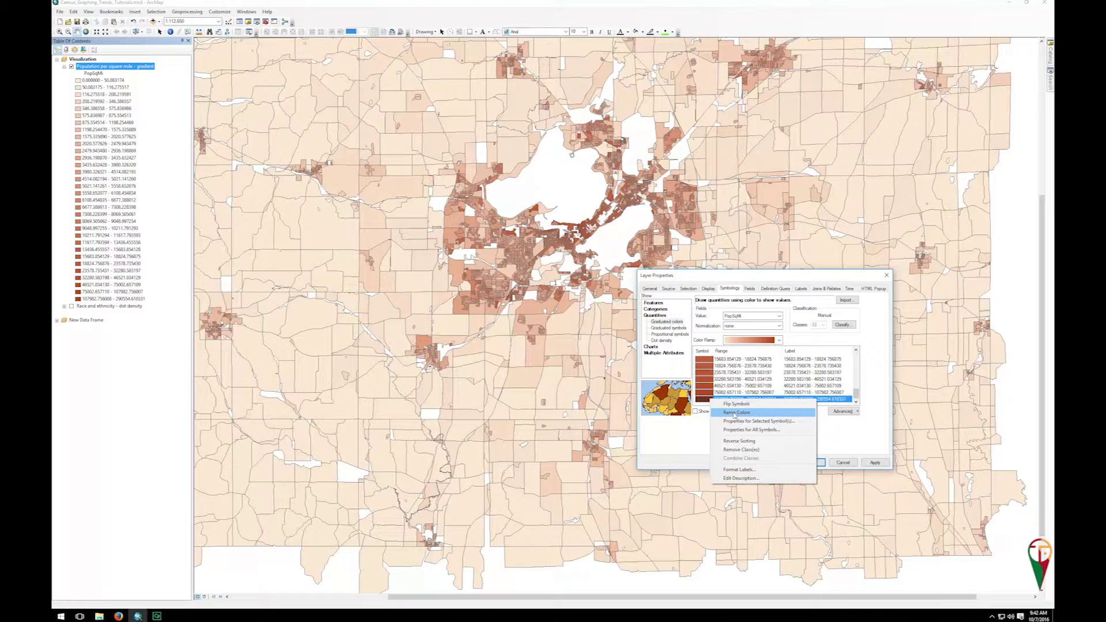
click(736, 412)
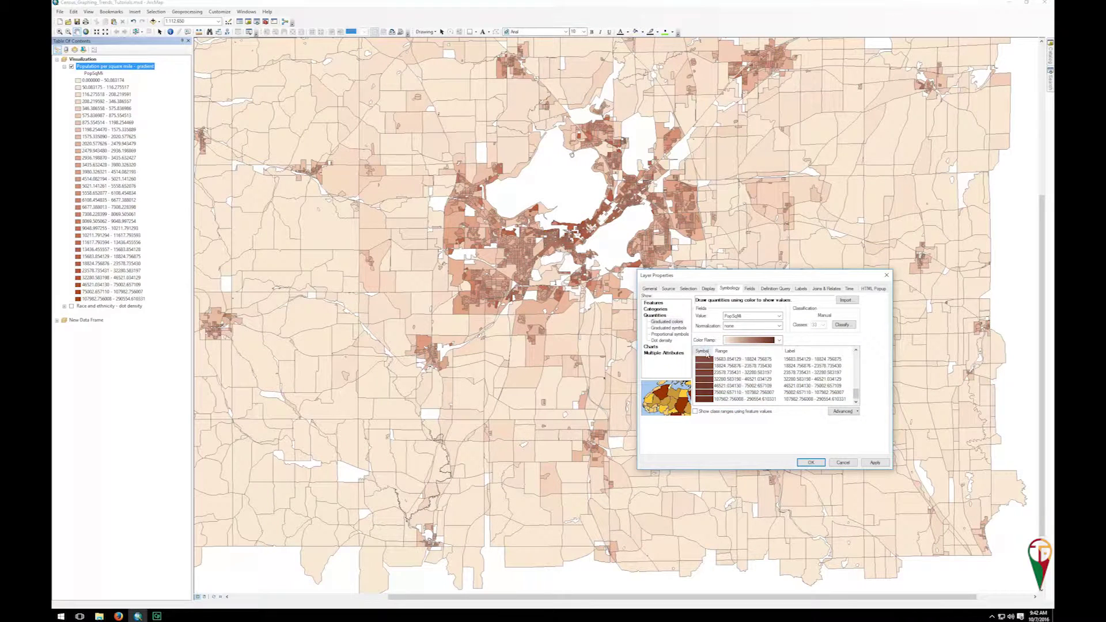
scroll(712, 373, up, 9)
scroll(713, 373, down, 9)
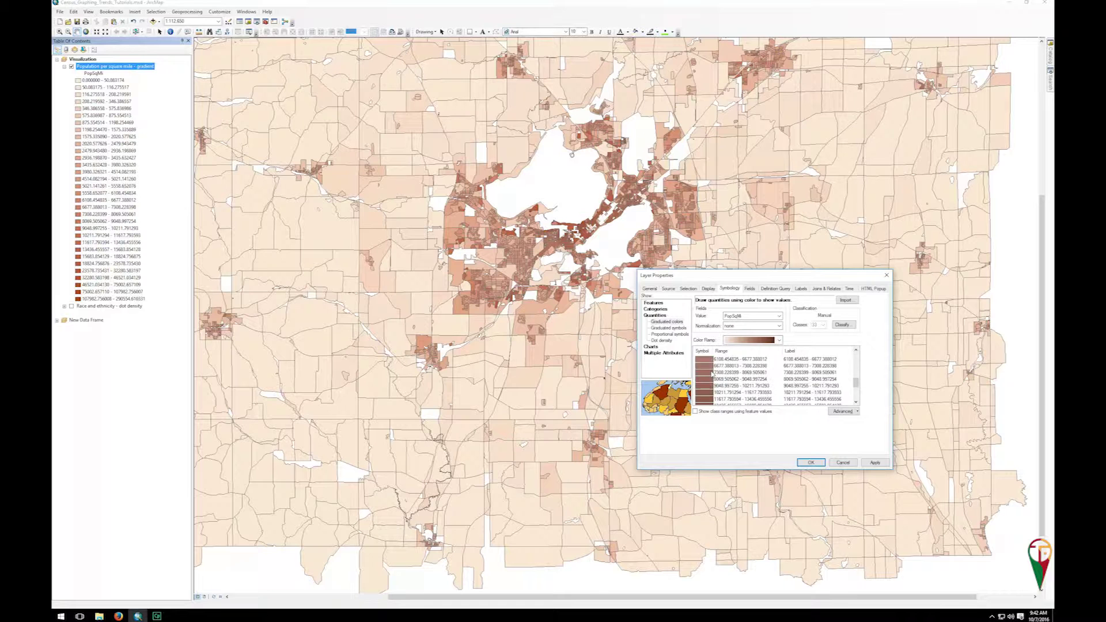
Format the class labels to 2 decimal places and apply the symbology to the map.
right_click(805, 354)
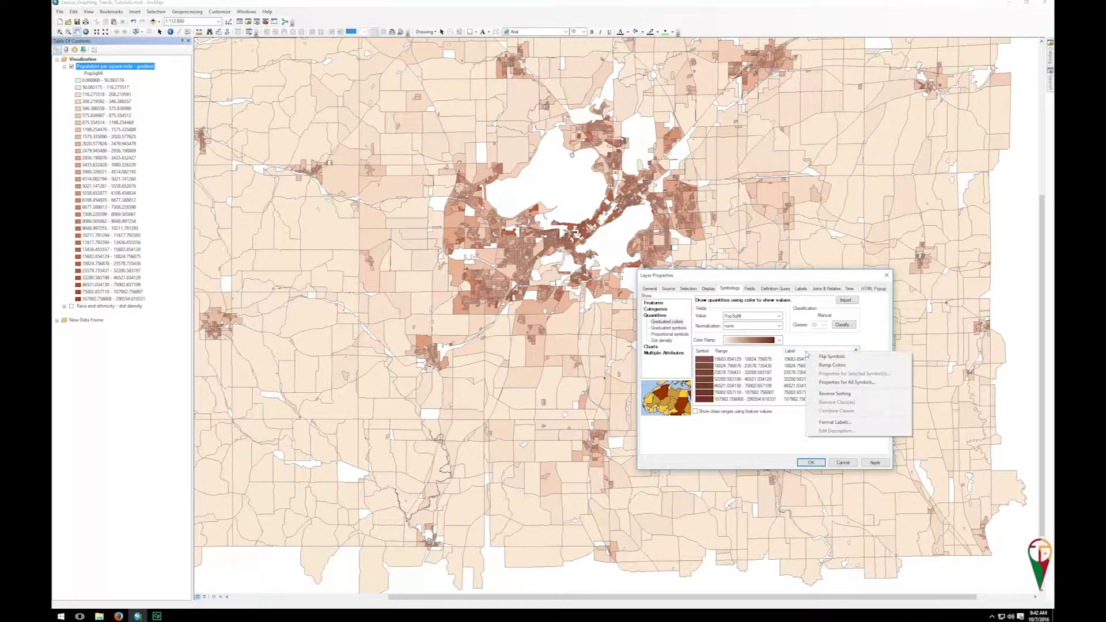
click(834, 422)
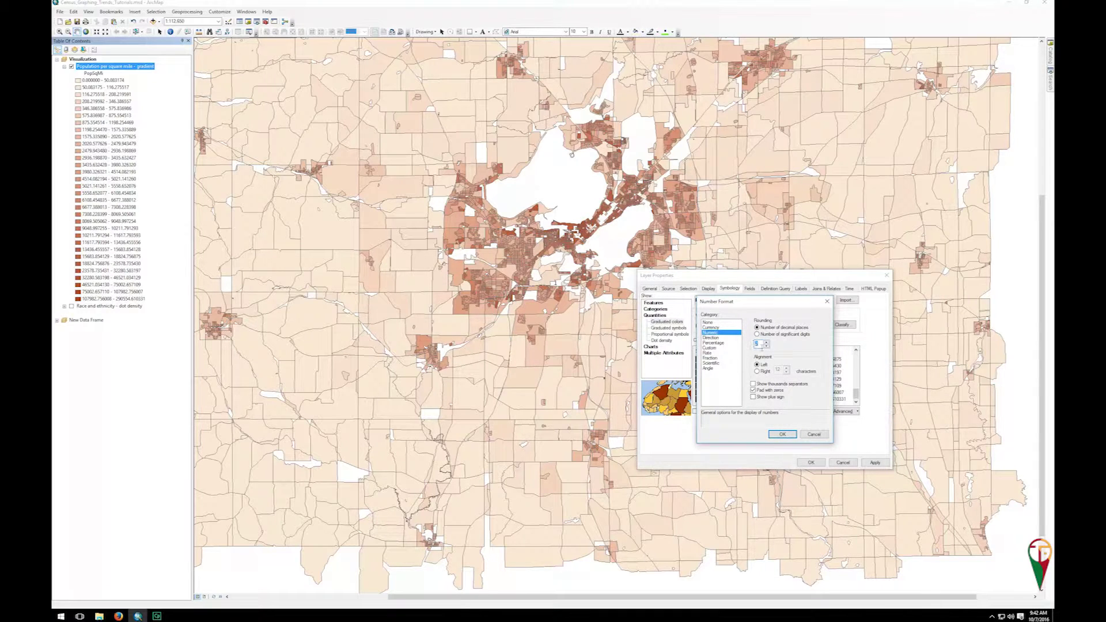
text(2)
click(752, 383)
click(782, 434)
click(876, 462)
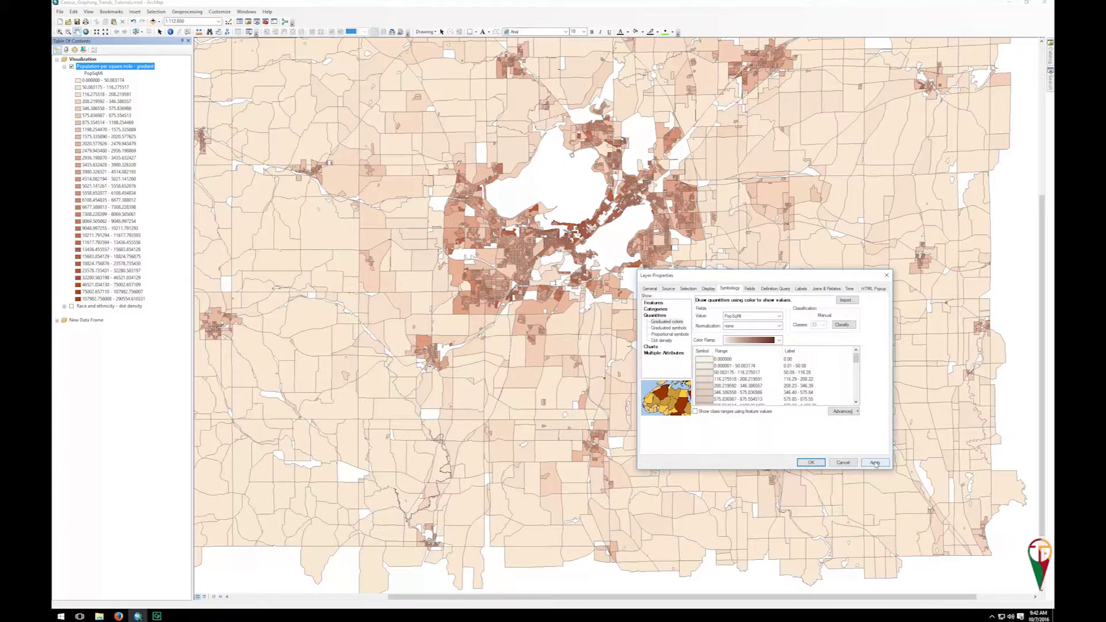
click(812, 462)
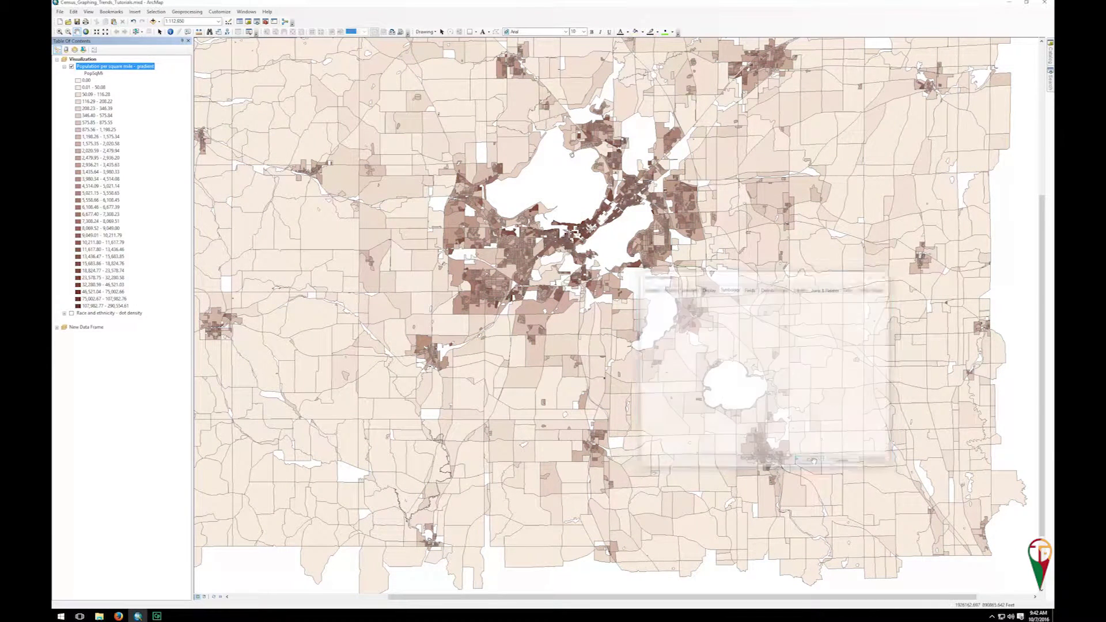